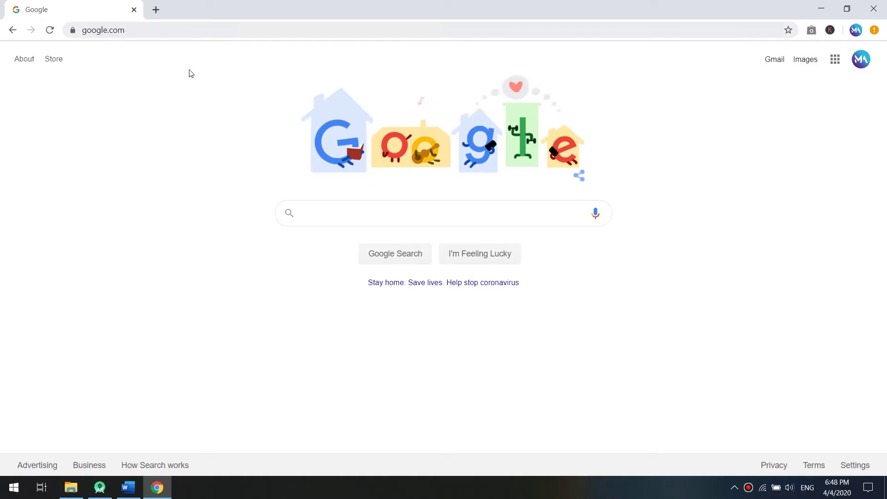
# - Make freetutsdownload.net the only open tab, closing the leftover Google tab
pyautogui.click(155, 10)
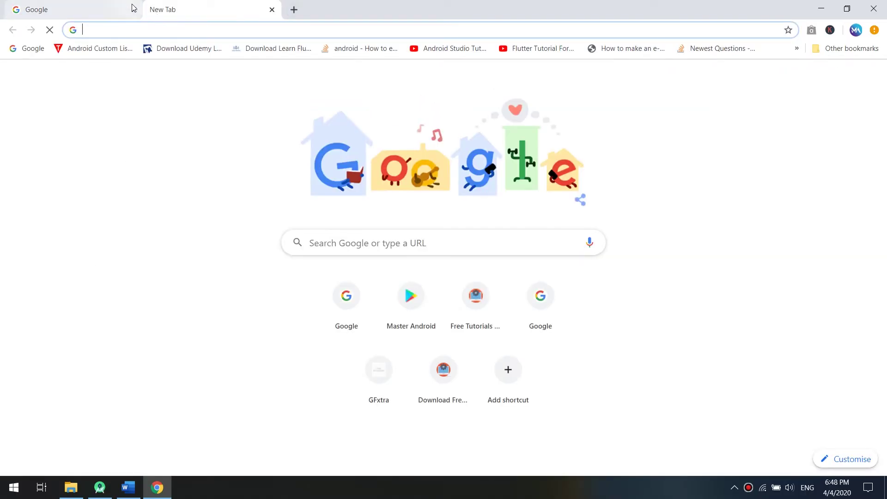
pyautogui.write('fr')
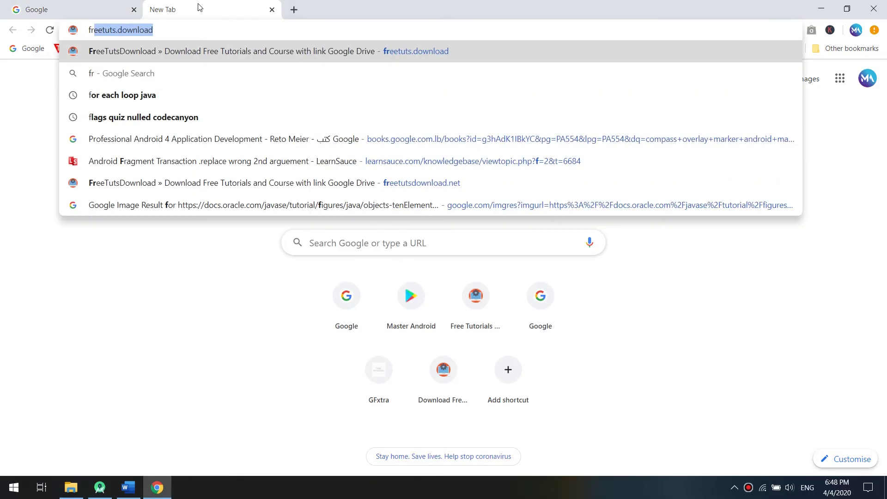
pyautogui.write('ee')
pyautogui.press('Return')
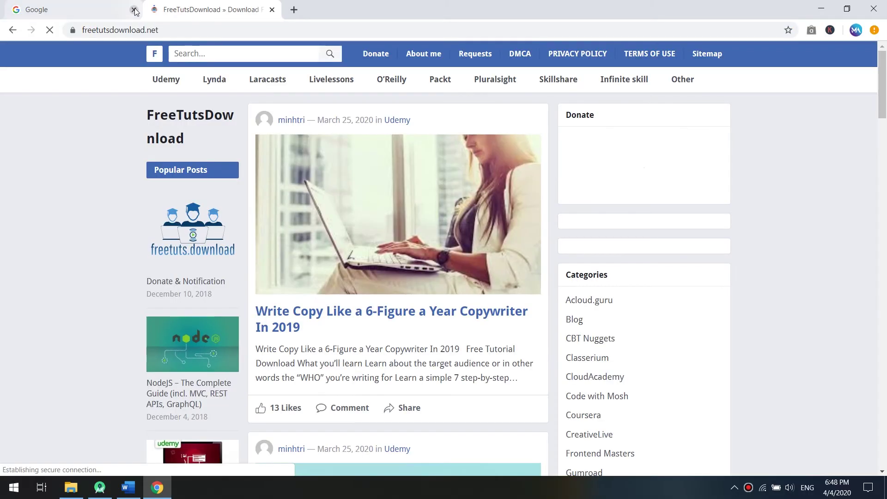
pyautogui.click(133, 9)
pyautogui.moveTo(882, 101); pyautogui.dragTo(885, 126)
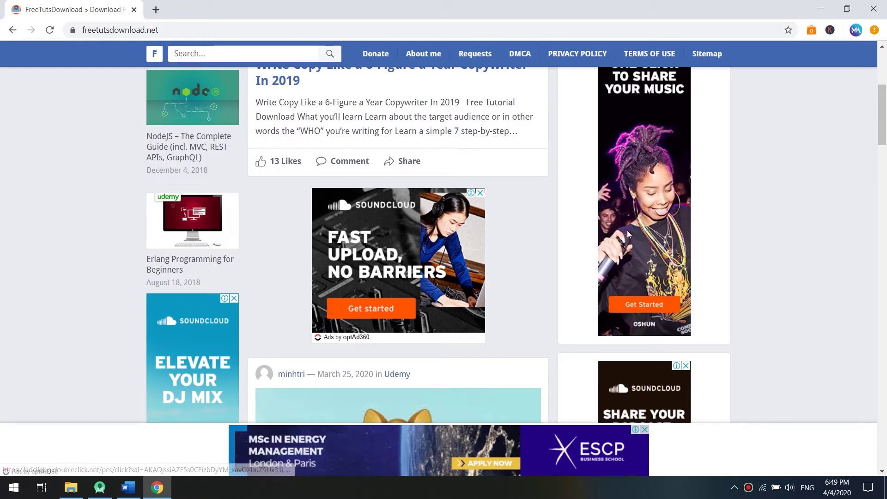
pyautogui.moveTo(884, 132)
pyautogui.mouseDown()
pyautogui.moveTo(871, 207)
pyautogui.moveTo(884, 139)
pyautogui.mouseUp()
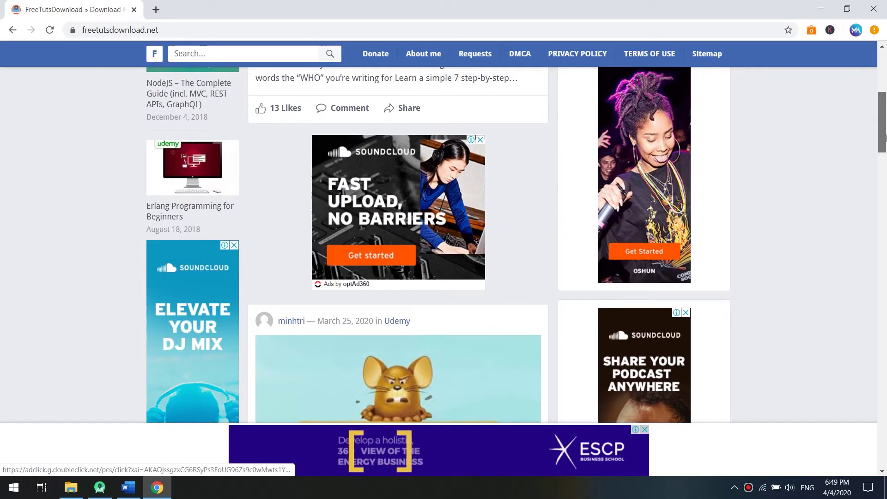
pyautogui.moveTo(884, 139)
pyautogui.mouseDown()
pyautogui.moveTo(885, 125)
pyautogui.moveTo(875, 290)
pyautogui.mouseUp()
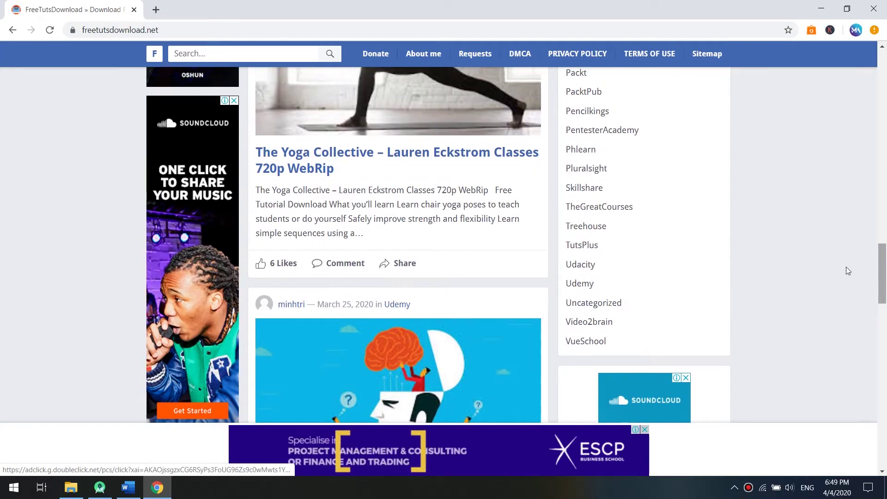
# - Search Google for 'ublock', replacing the earlier 'ad blocker' query
pyautogui.click(157, 11)
pyautogui.write('ad')
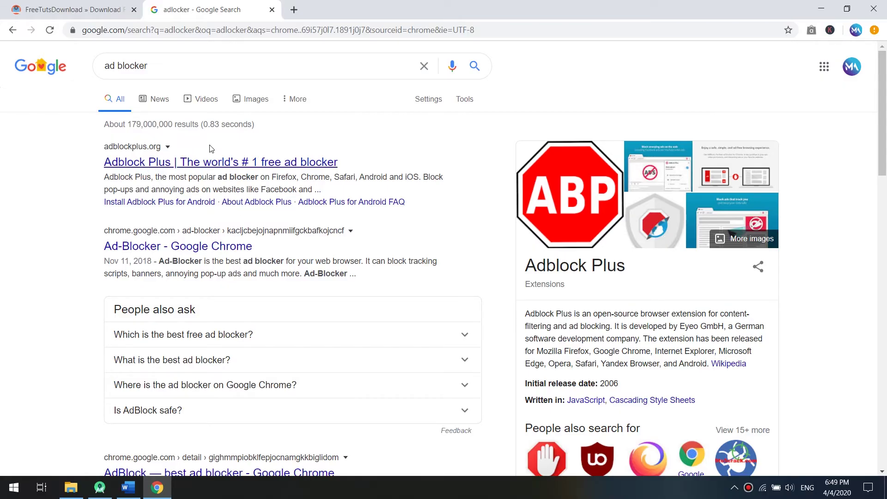
pyautogui.click(90, 9)
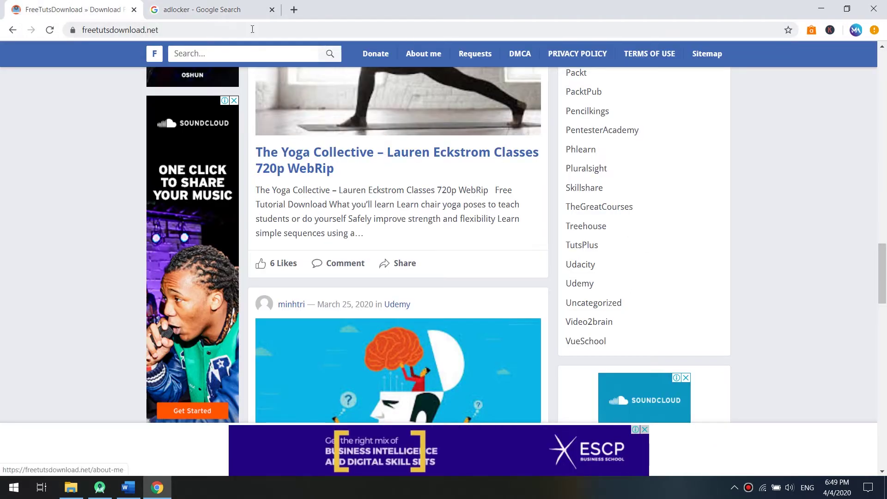
pyautogui.click(235, 10)
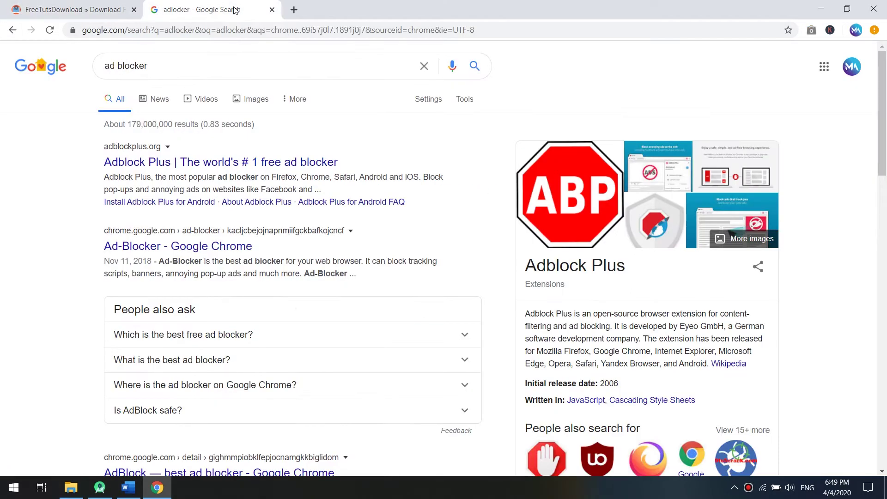
pyautogui.click(210, 57)
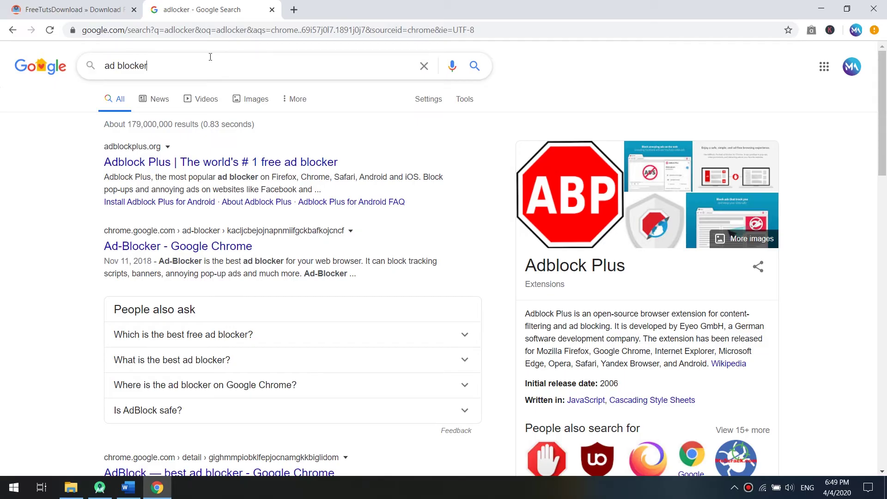
pyautogui.write('aublco')
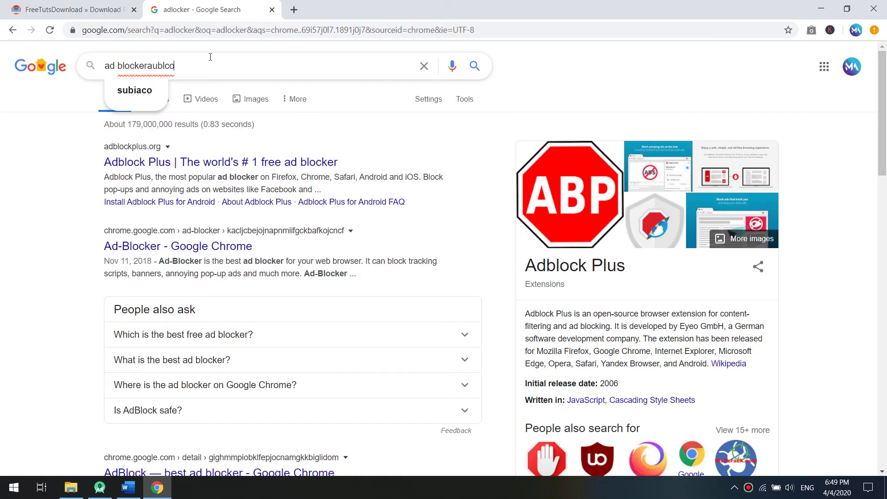
pyautogui.hotkey('ctrl', 'a')
pyautogui.write('ublock')
pyautogui.press('Return')
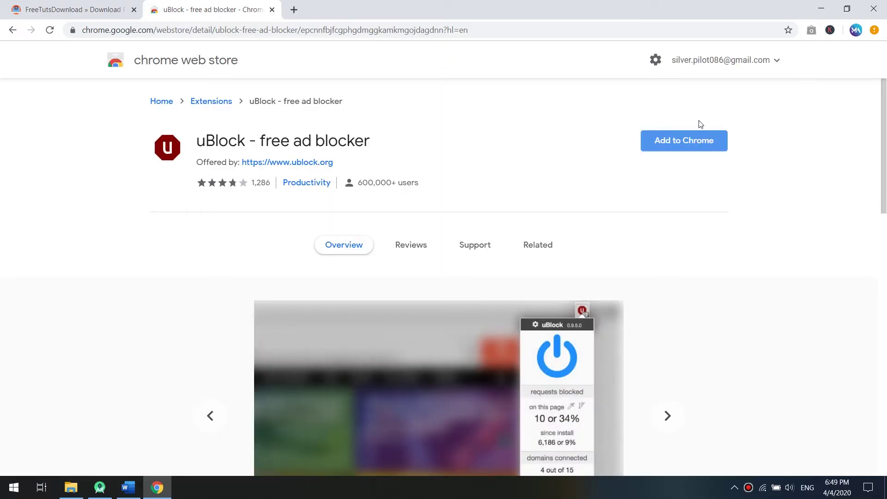
# - Add the uBlock – free ad blocker extension to Chrome and return to FreeTutsDownload
pyautogui.click(690, 140)
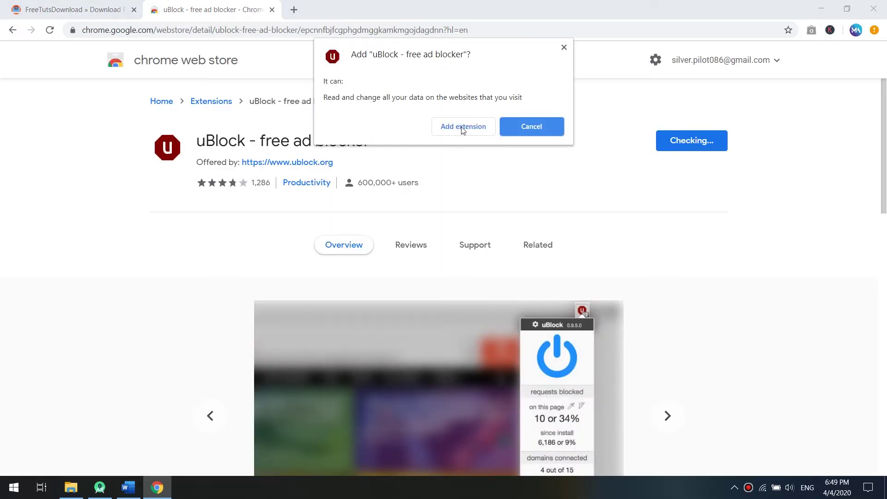
pyautogui.click(462, 127)
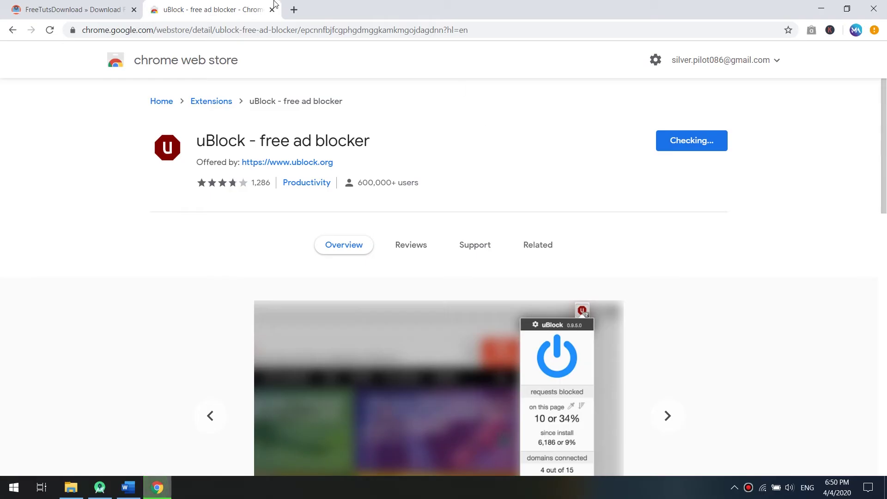
pyautogui.click(101, 9)
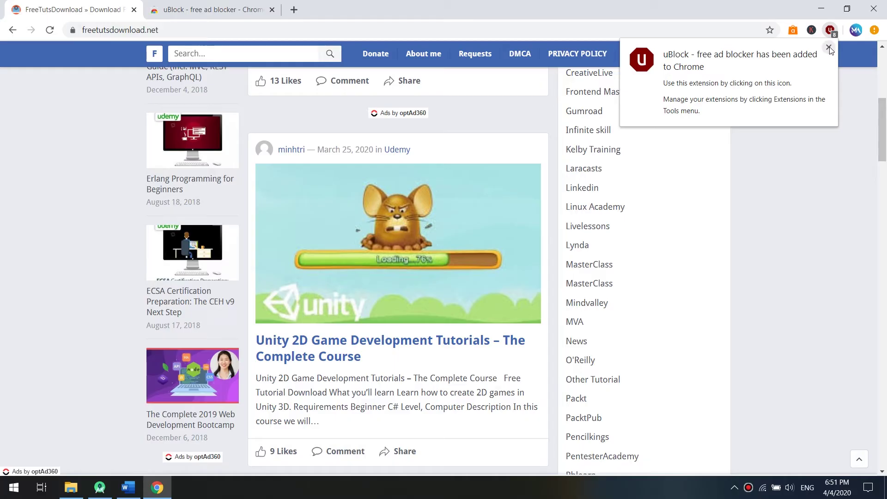
# - Dismiss the extension-added notice, close the store tab and reload FreeTutsDownload ad-free
pyautogui.click(829, 48)
pyautogui.click(272, 10)
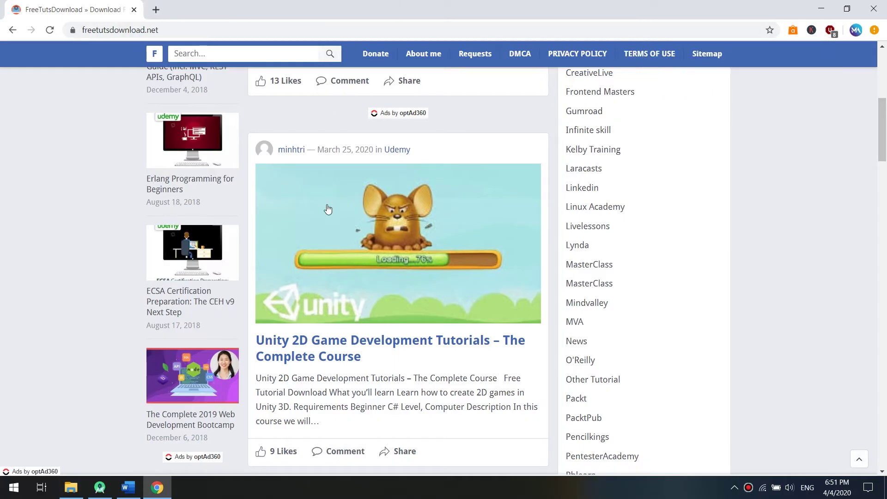
pyautogui.click(50, 30)
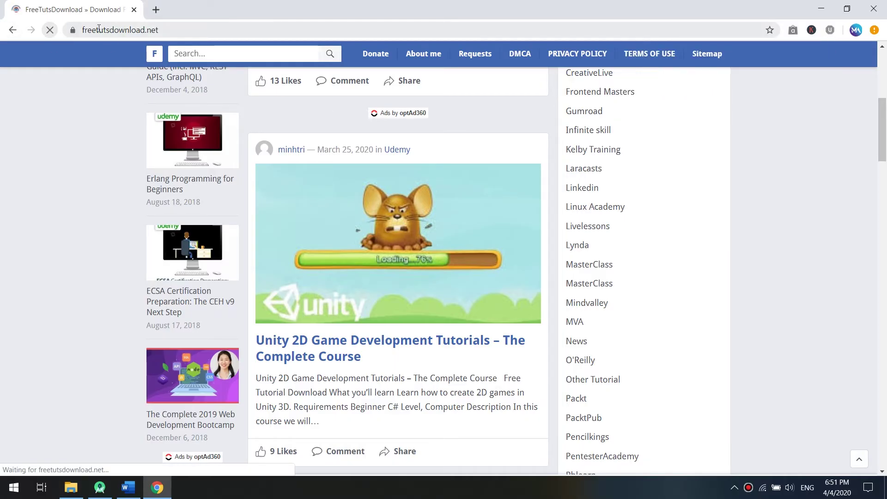
pyautogui.scroll(4, 885, 99)
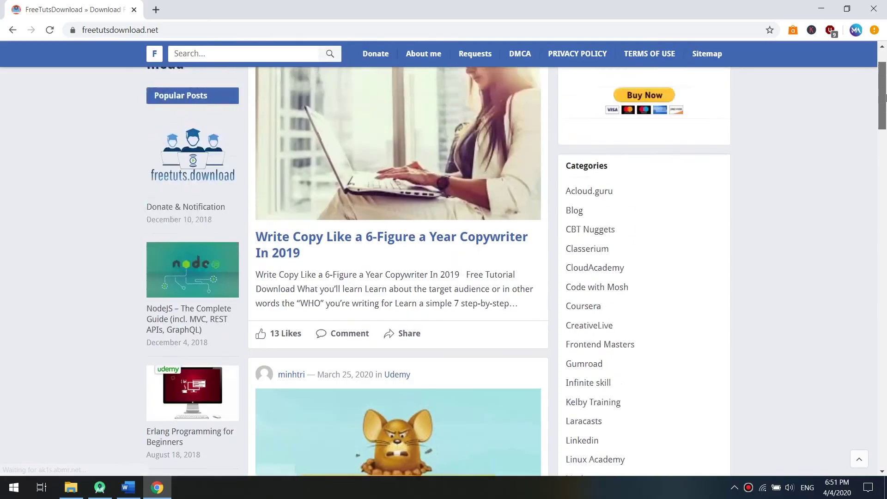
pyautogui.scroll(1, 885, 98)
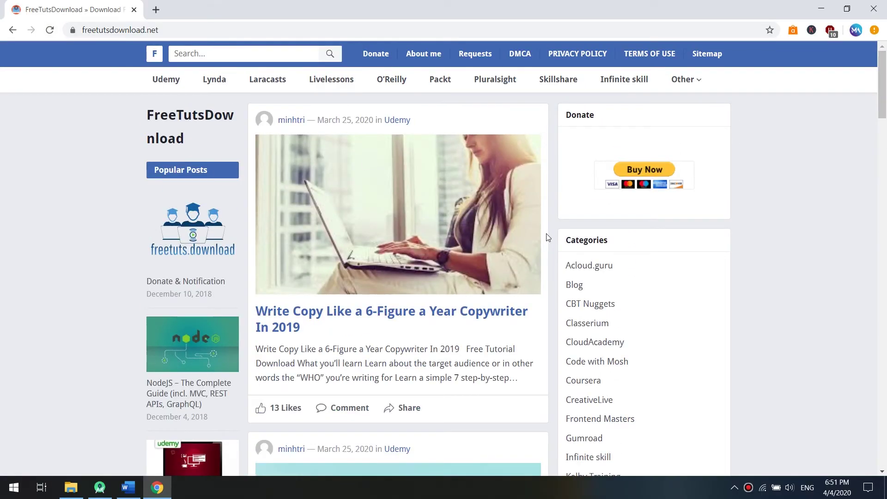
pyautogui.scroll(-5, 547, 236)
pyautogui.scroll(-3, 559, 251)
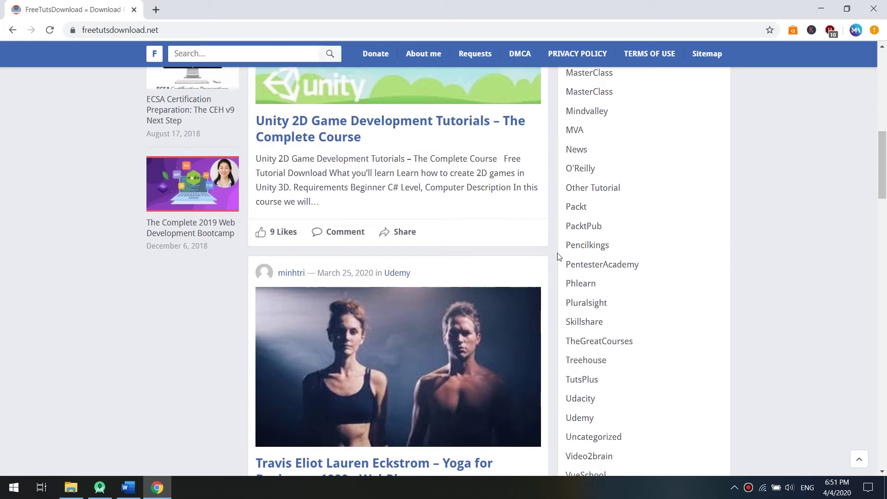
pyautogui.scroll(-2, 481, 269)
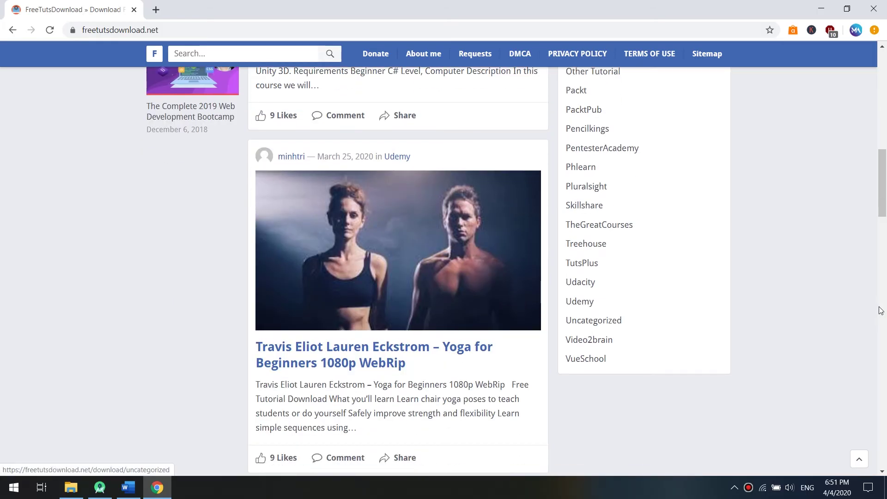
pyautogui.moveTo(885, 201); pyautogui.dragTo(885, 205)
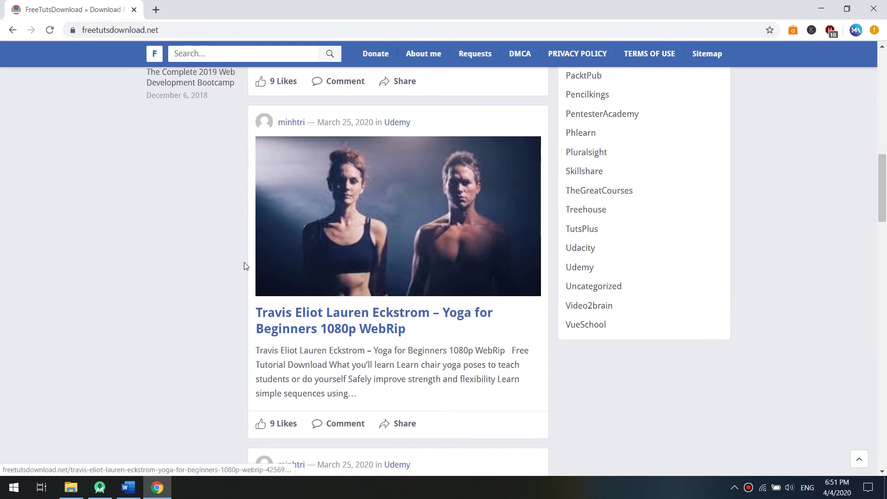
# - Open the Travis Eliot yoga post and try its Free Download and Direct Links options
pyautogui.click(336, 324)
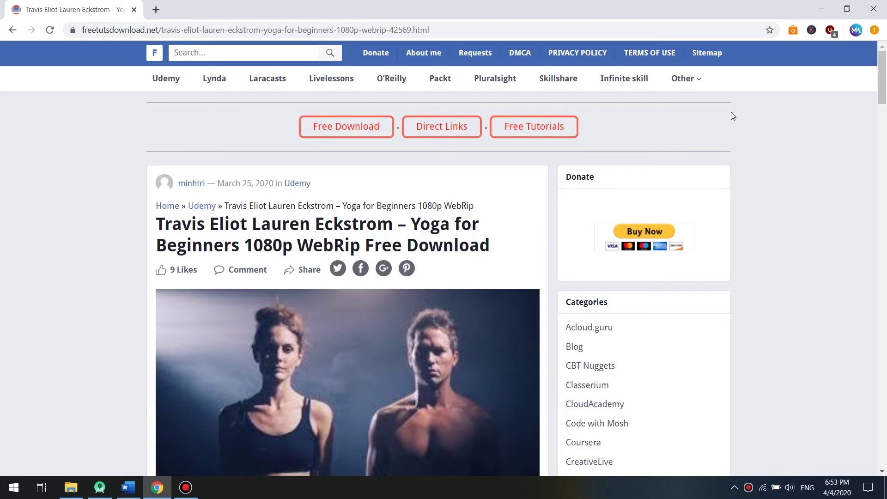
pyautogui.scroll(-4, 704, 166)
pyautogui.scroll(-3, 421, 174)
pyautogui.scroll(2, 422, 182)
pyautogui.scroll(1, 421, 182)
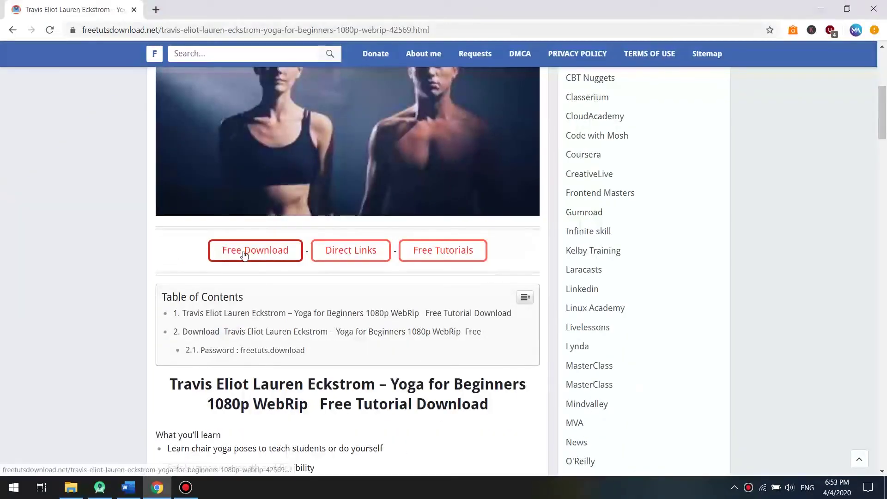
pyautogui.click(243, 251)
pyautogui.scroll(-4, 410, 293)
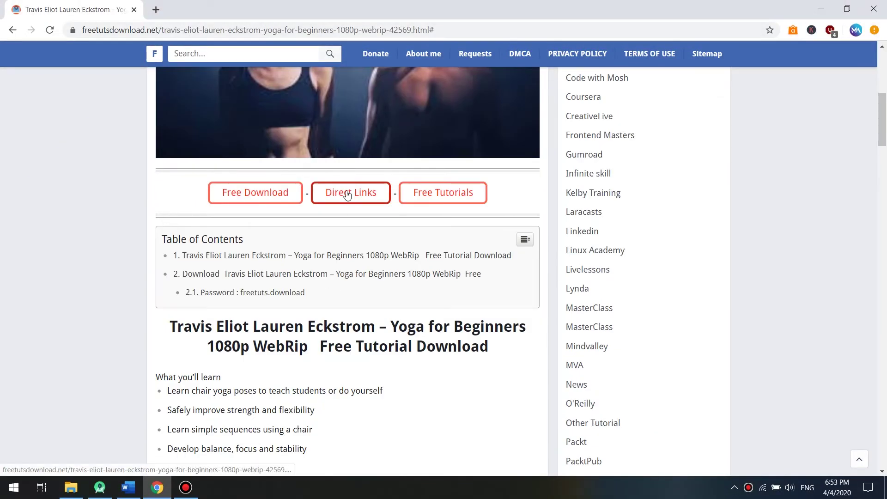
pyautogui.click(347, 195)
pyautogui.scroll(-8, 462, 273)
pyautogui.scroll(-5, 405, 279)
pyautogui.scroll(-5, 362, 284)
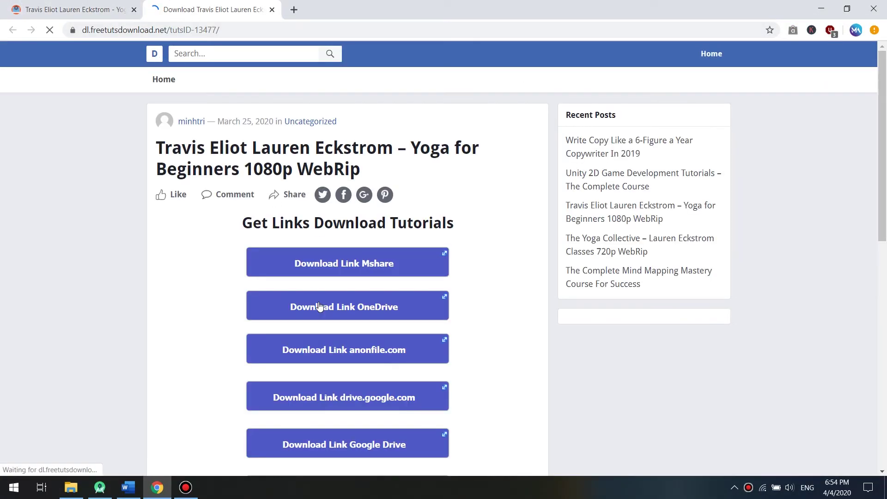
# - Open the Mshare download link's redirect page in a new tab and return to it
pyautogui.click(396, 265)
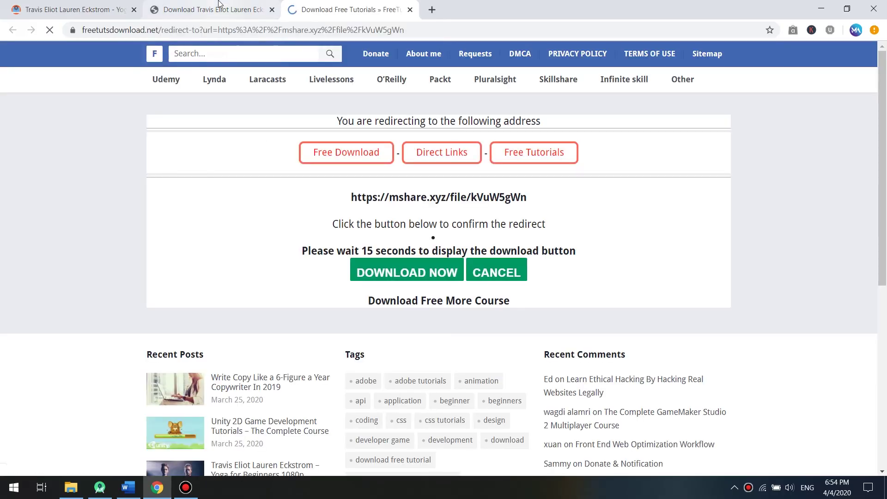
pyautogui.click(46, 5)
pyautogui.scroll(-1, 689, 274)
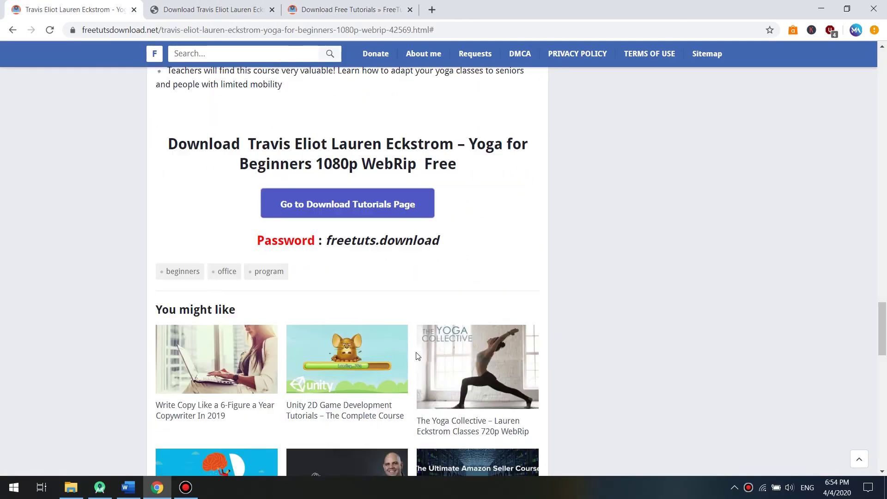
pyautogui.scroll(-2, 690, 273)
pyautogui.scroll(4, 584, 289)
pyautogui.scroll(4, 605, 289)
pyautogui.scroll(4, 597, 285)
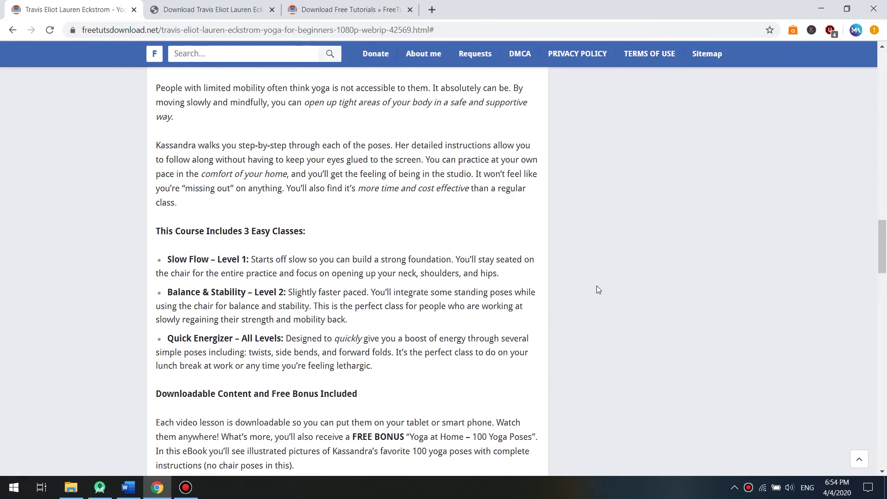
pyautogui.moveTo(885, 263)
pyautogui.mouseDown()
pyautogui.moveTo(885, 347)
pyautogui.moveTo(885, 83)
pyautogui.mouseUp()
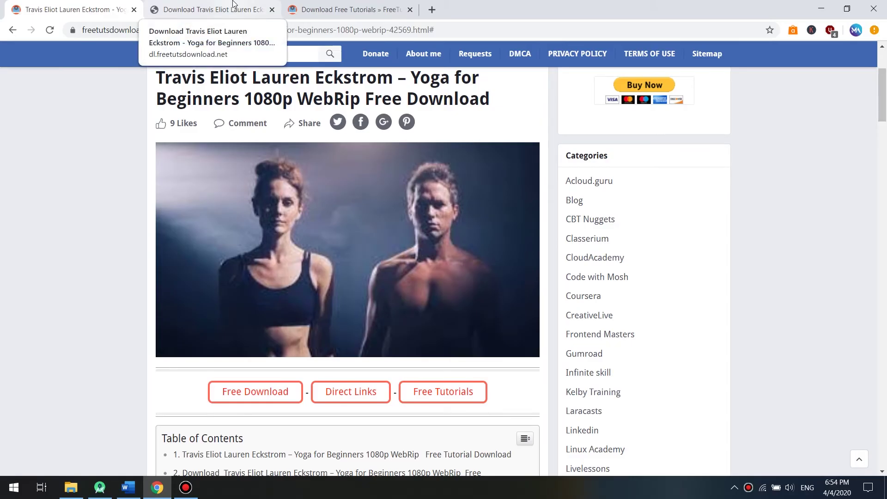
pyautogui.click(328, 6)
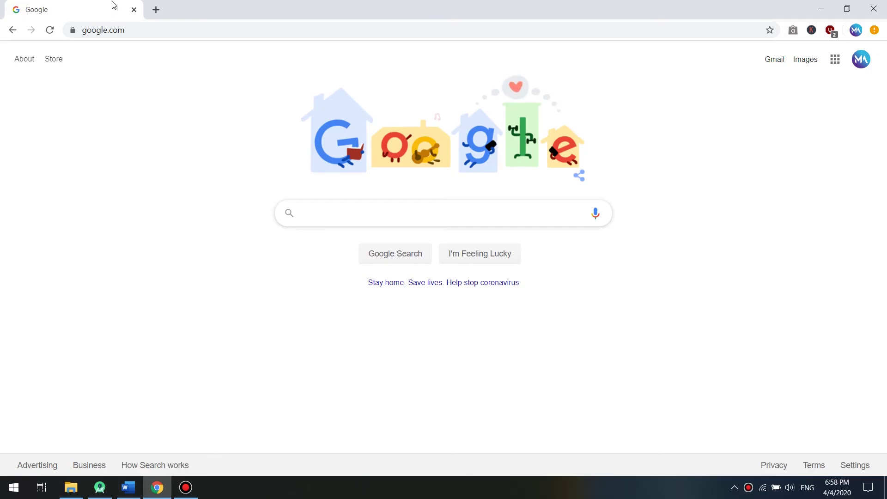
# - Load downloadanddroid.com from the address bar
pyautogui.click(149, 32)
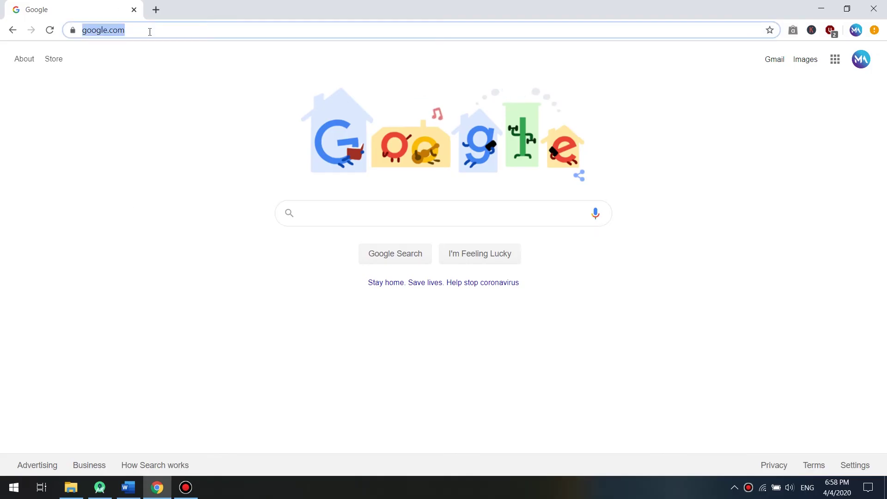
pyautogui.write('downloadanddroid.com')
pyautogui.press('Return')
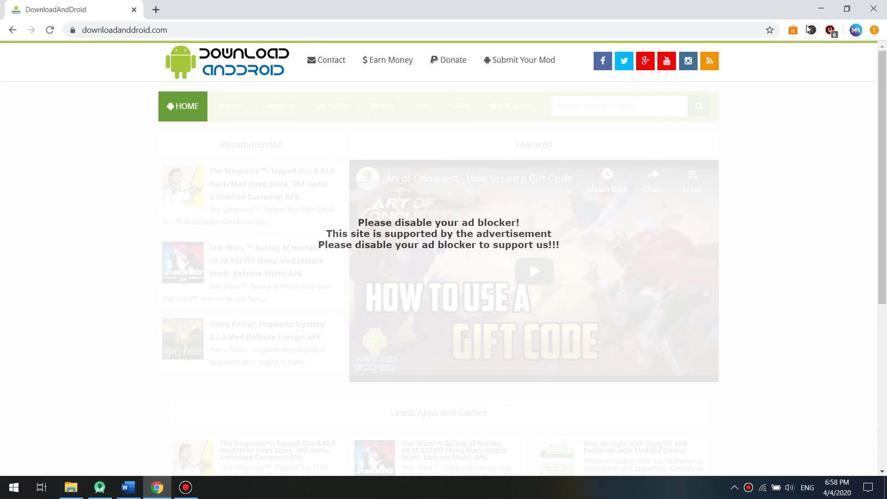
# - Disable uBlock for downloadanddroid.com and reload so its ads and content appear
pyautogui.click(830, 32)
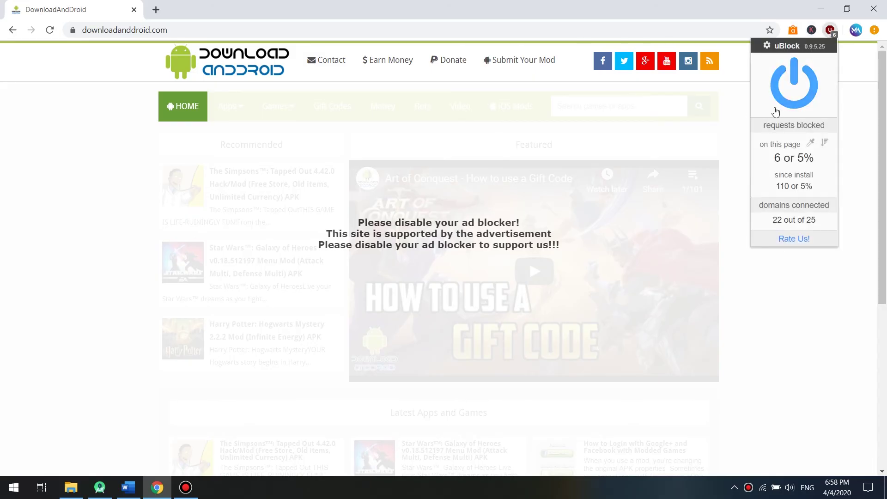
pyautogui.click(794, 83)
pyautogui.click(785, 239)
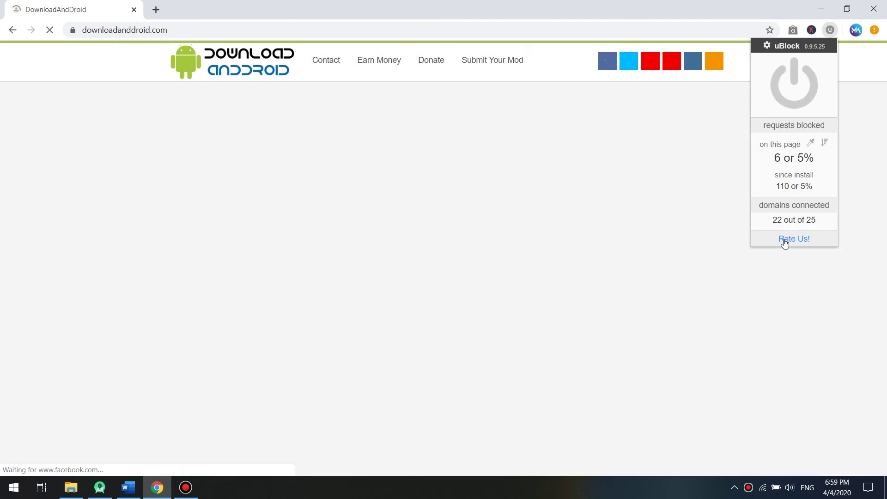
pyautogui.click(807, 275)
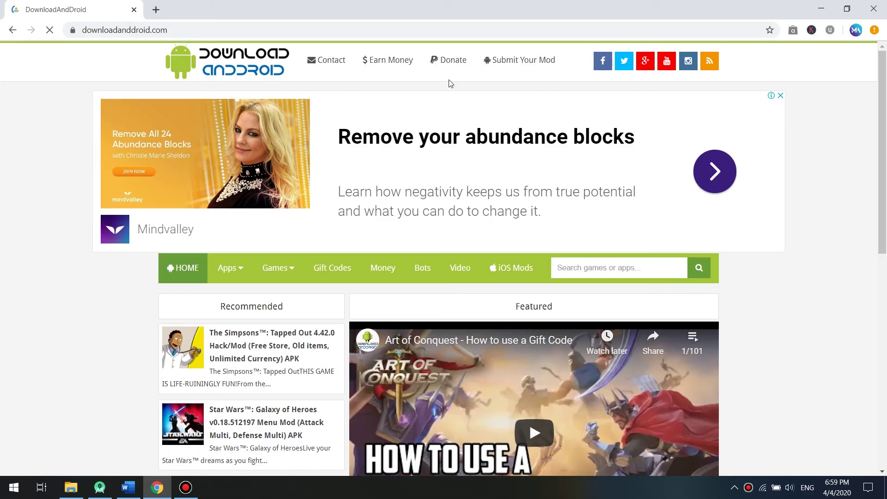
pyautogui.moveTo(881, 212)
pyautogui.mouseDown()
pyautogui.moveTo(864, 396)
pyautogui.moveTo(885, 261)
pyautogui.moveTo(883, 152)
pyautogui.mouseUp()
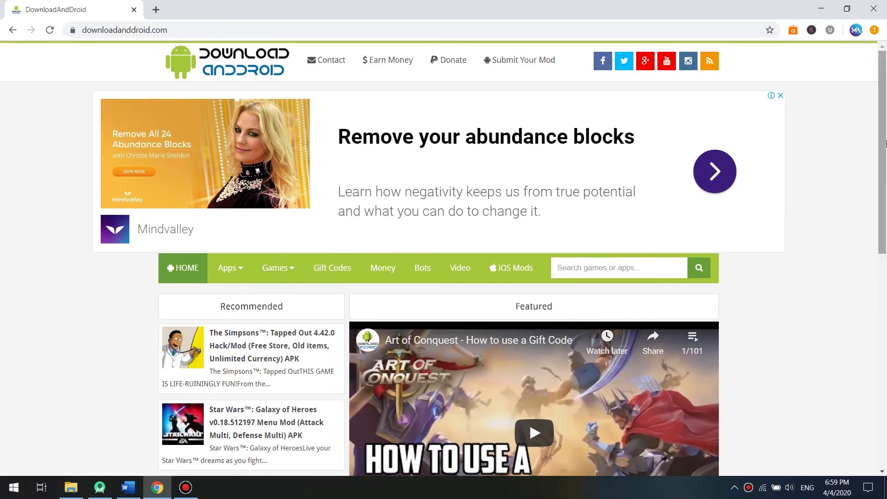
# - Re-enable uBlock for downloadanddroid.com and reload, bringing back its disable-your-ad-blocker warning
pyautogui.click(829, 30)
pyautogui.click(794, 84)
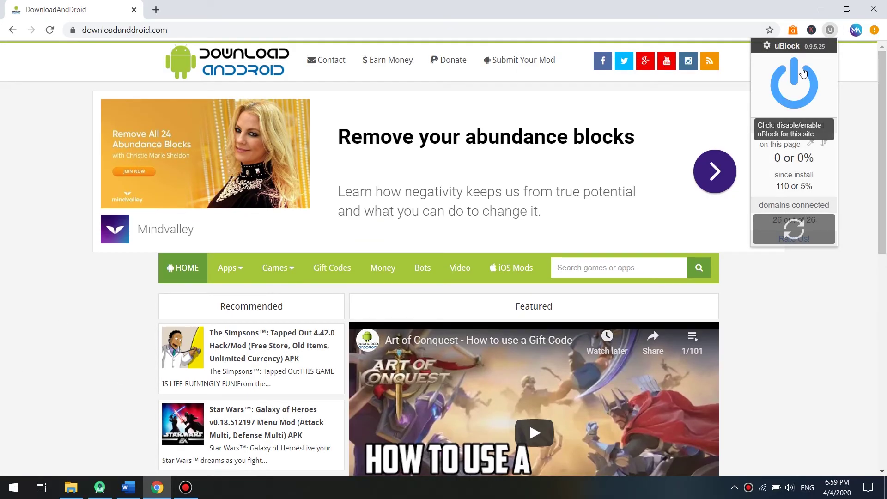
pyautogui.click(790, 231)
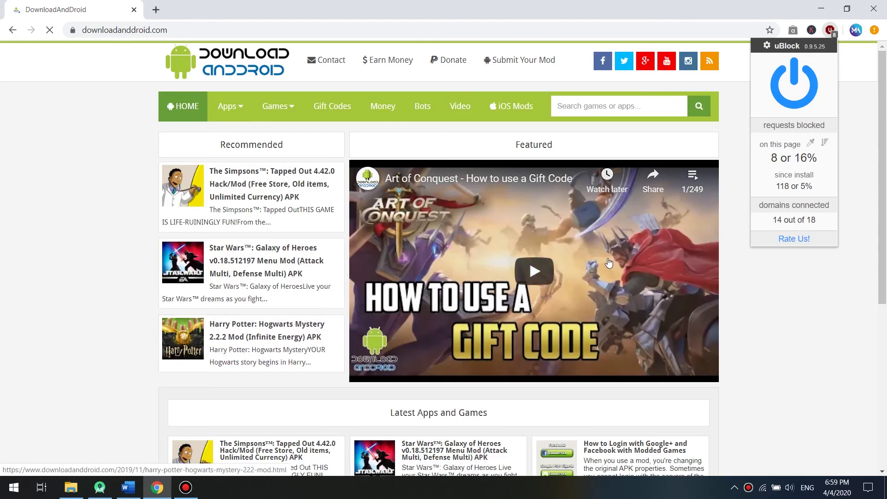
pyautogui.click(743, 337)
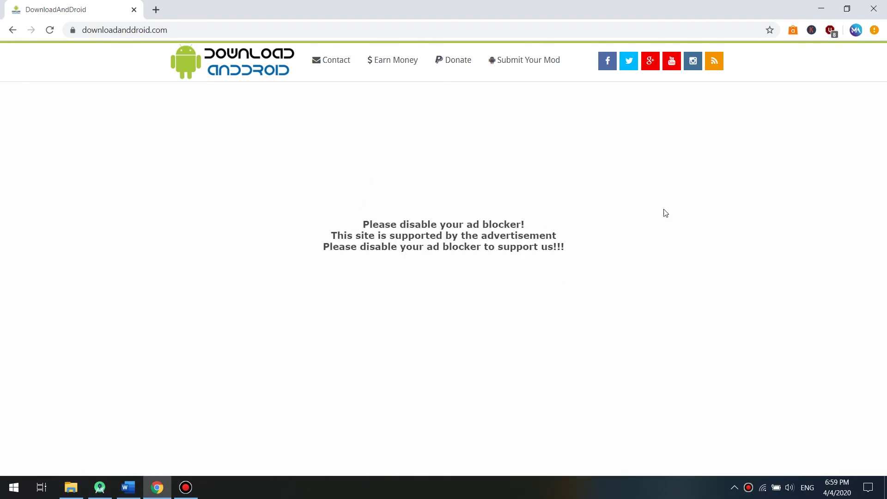
pyautogui.click(830, 30)
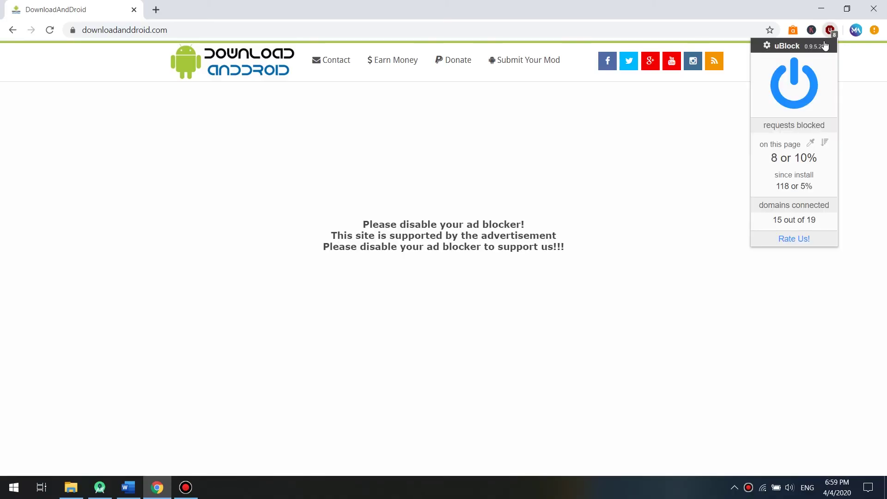
# - Use the element picker on the warning message, create the hiding filter and reload to verify
pyautogui.click(811, 146)
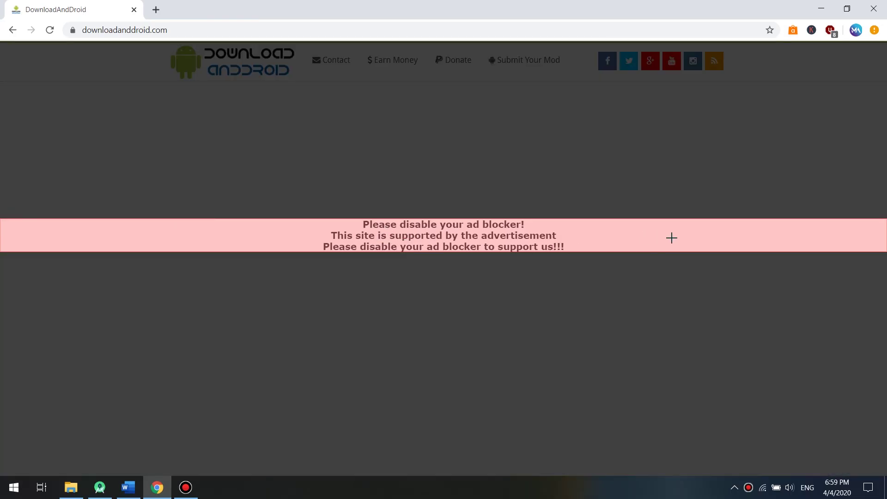
pyautogui.click(672, 238)
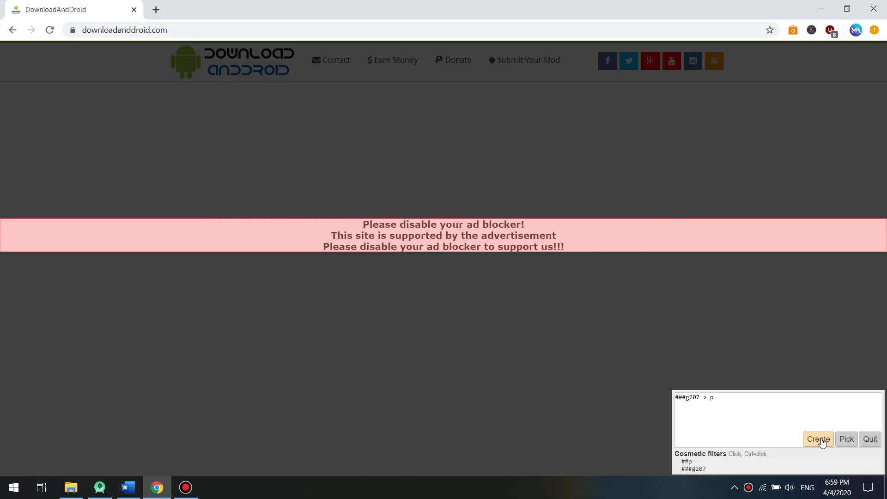
pyautogui.click(818, 440)
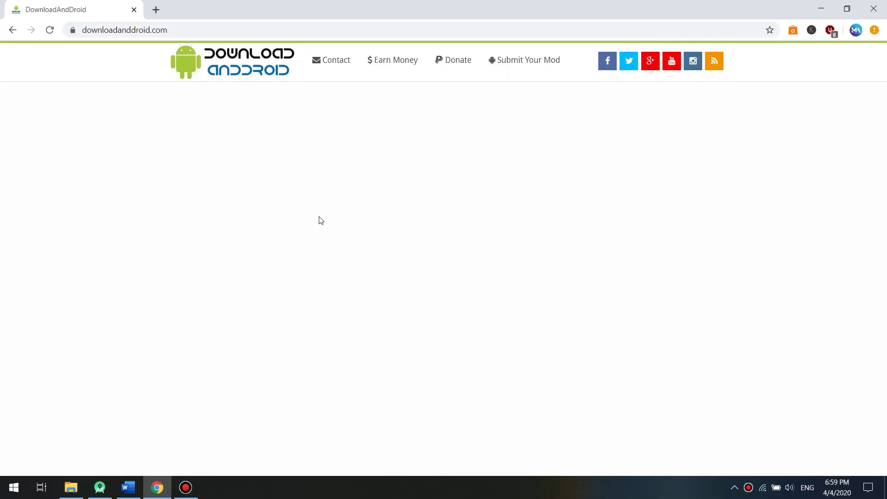
pyautogui.click(49, 29)
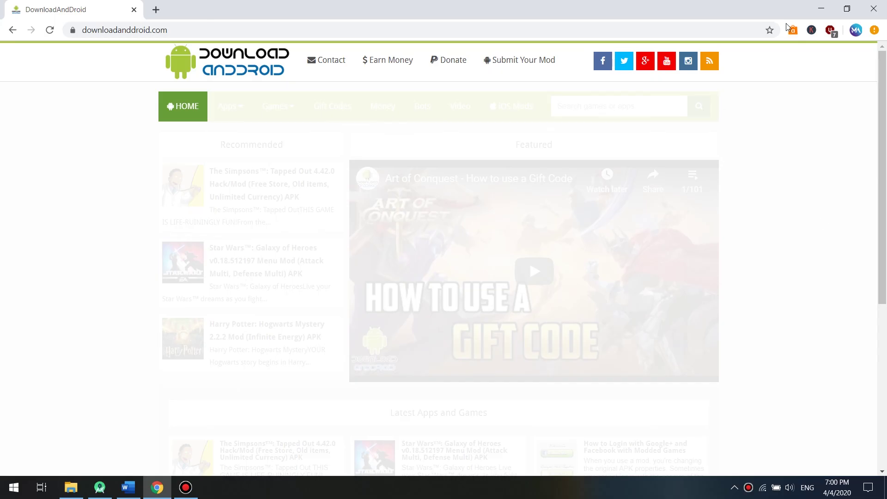
# - Pick the faded page overlay with the element picker and create the ###g207 filter removing it
pyautogui.click(830, 31)
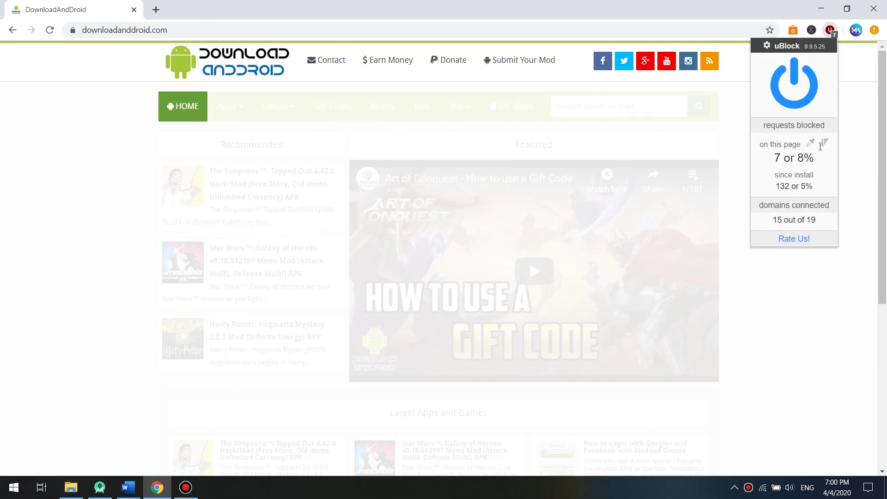
pyautogui.click(812, 146)
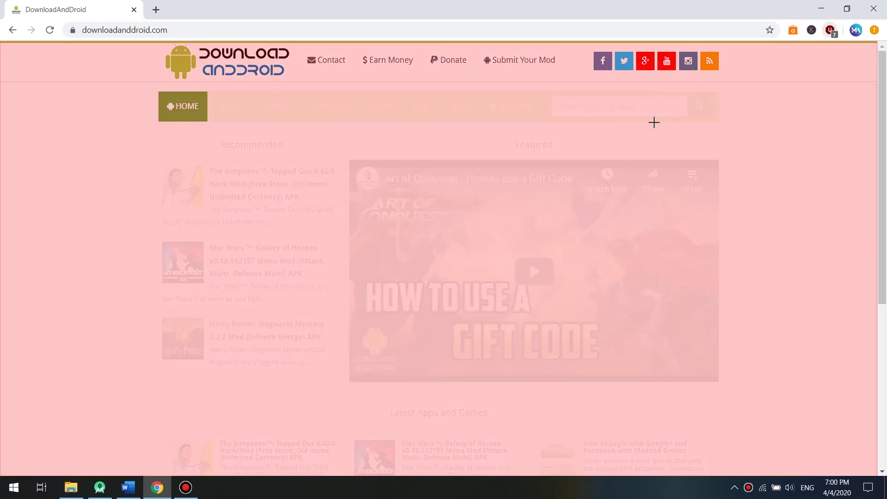
pyautogui.click(812, 91)
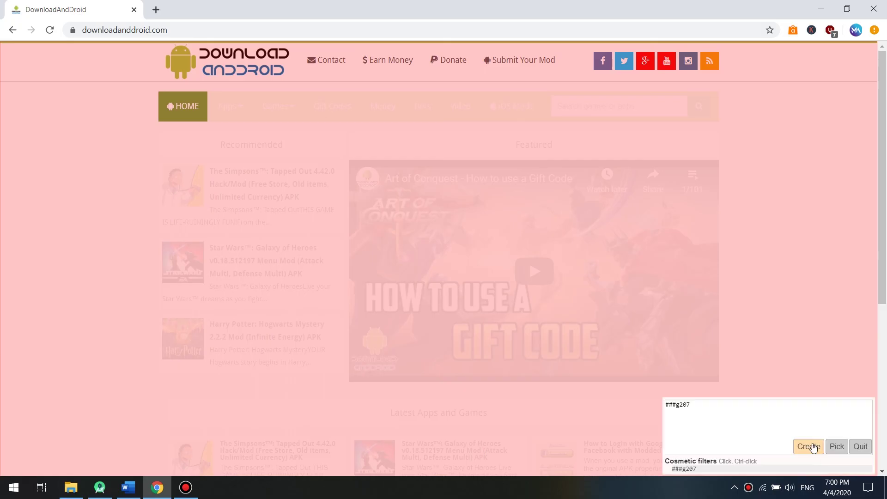
pyautogui.click(809, 447)
pyautogui.moveTo(883, 107); pyautogui.dragTo(884, 138)
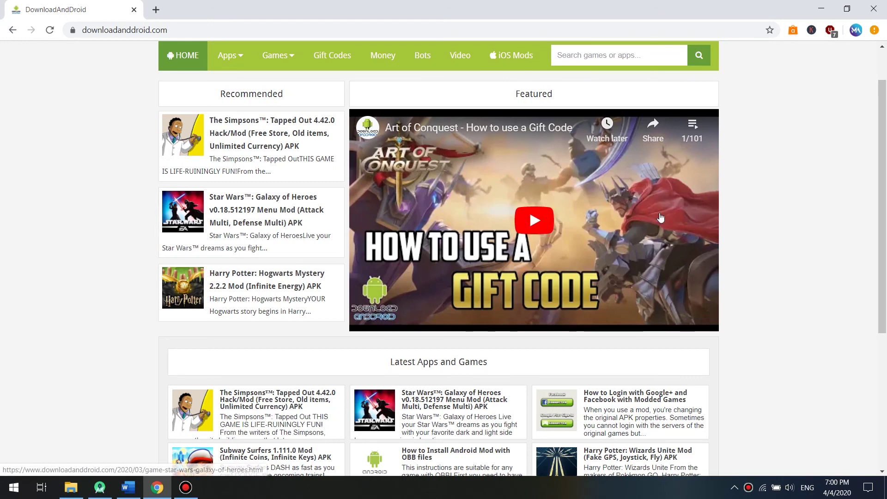
pyautogui.scroll(1, 882, 208)
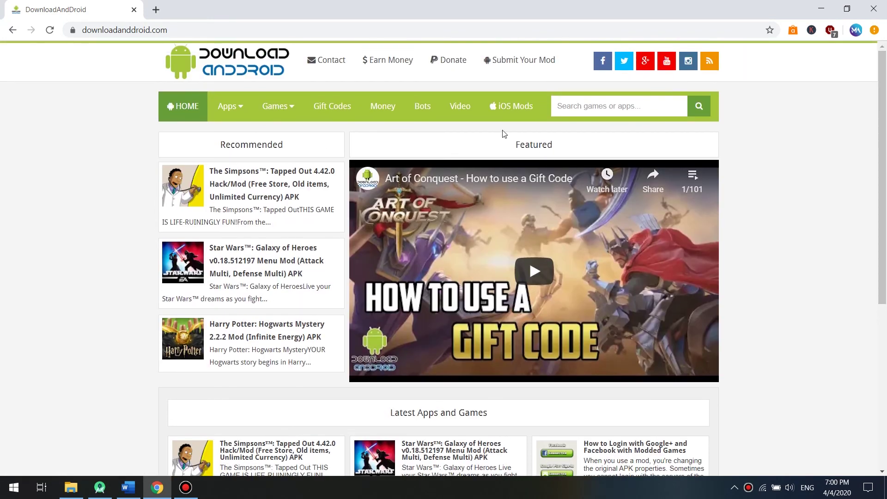